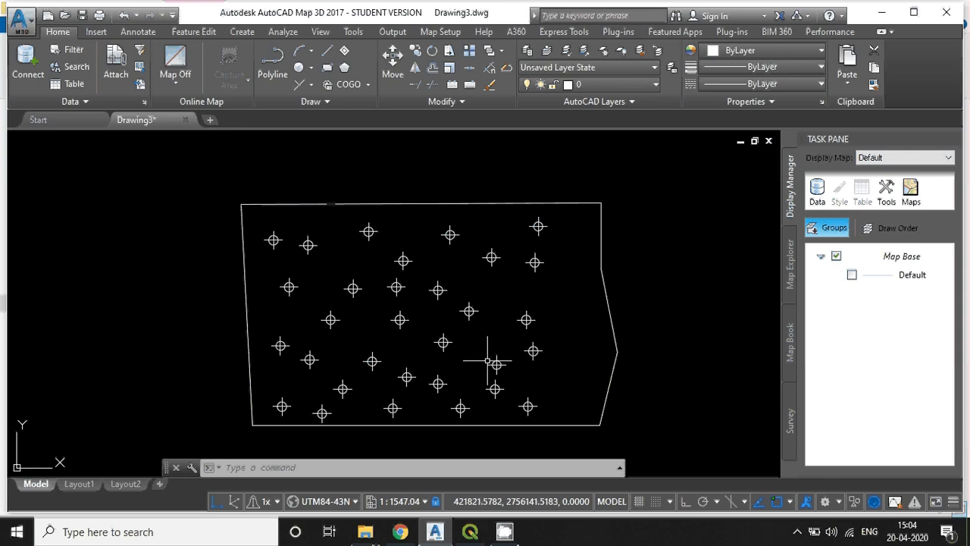
Open the drawing's coordinate system assignment with MAPC, then close it without changes
{"action": "type", "text": "map"}
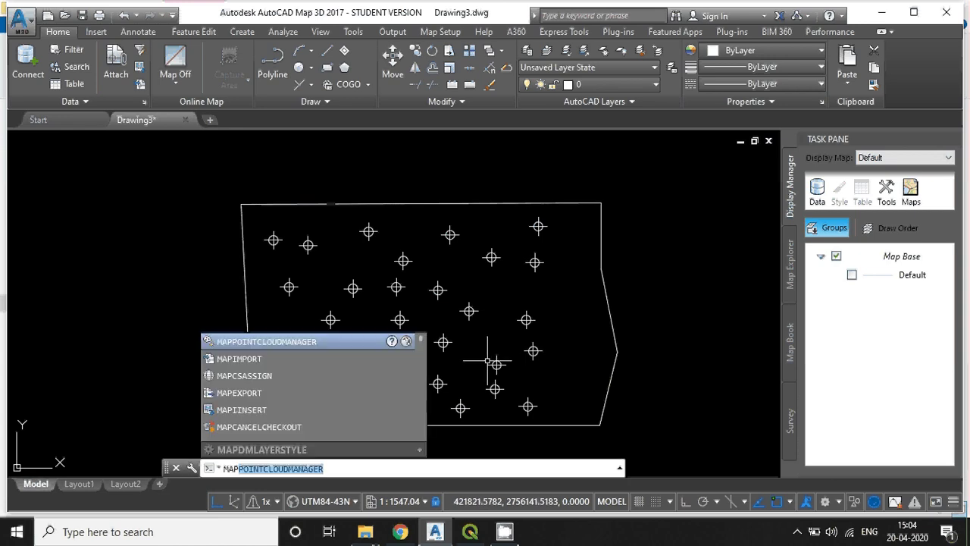
{"action": "type", "text": "c"}
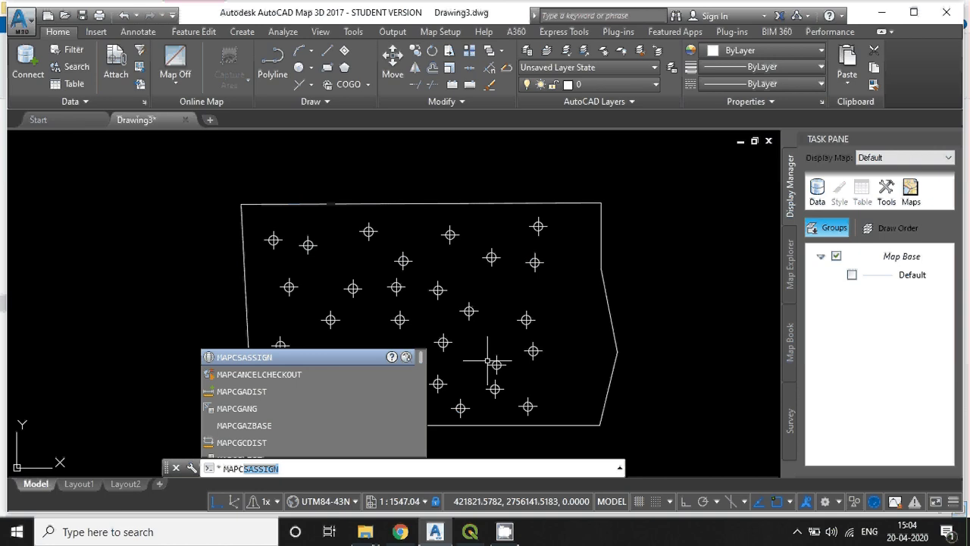
{"action": "key", "text": "Return"}
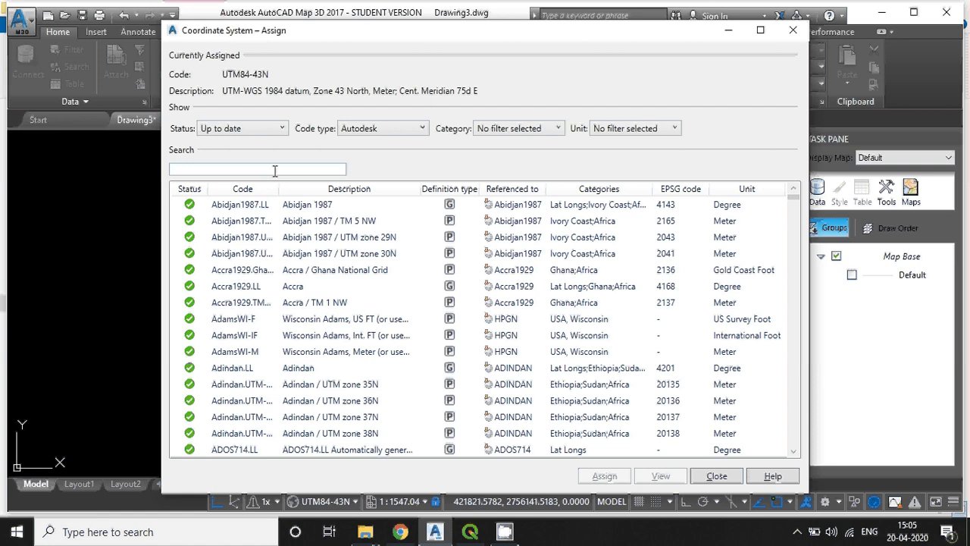
{"action": "left_click", "coordinate": [269, 165]}
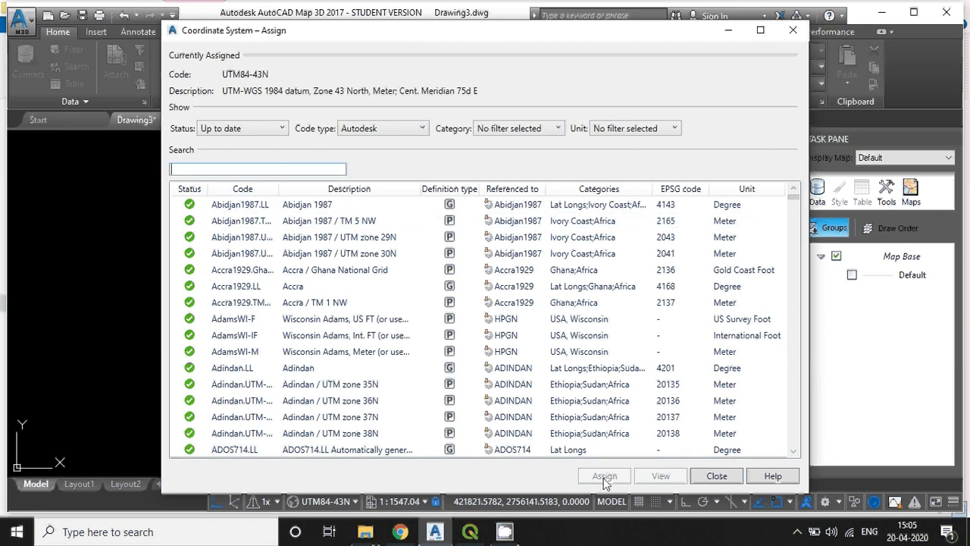
{"action": "left_click", "coordinate": [717, 476]}
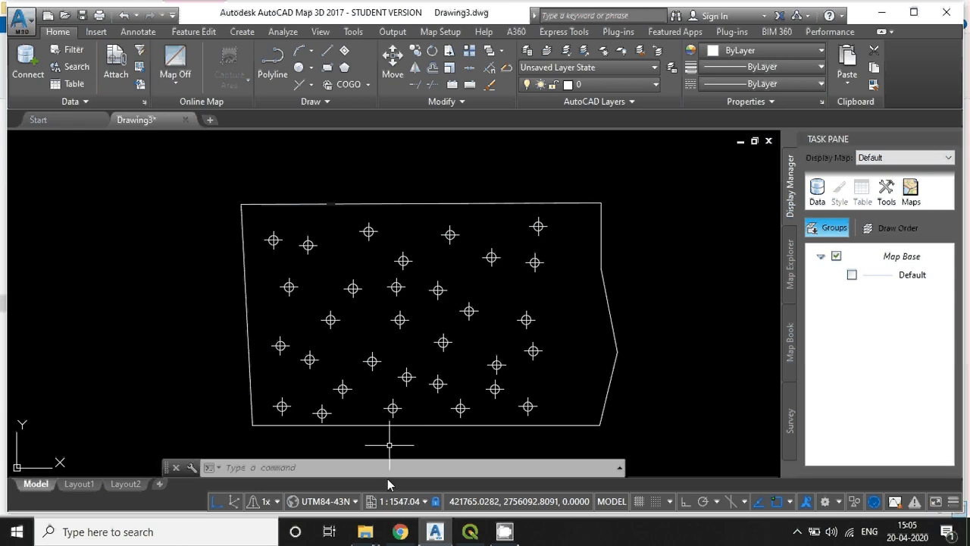
Start a MAPEXPORT to an ESRI shapefile named output1
{"action": "type", "text": "MAPex"}
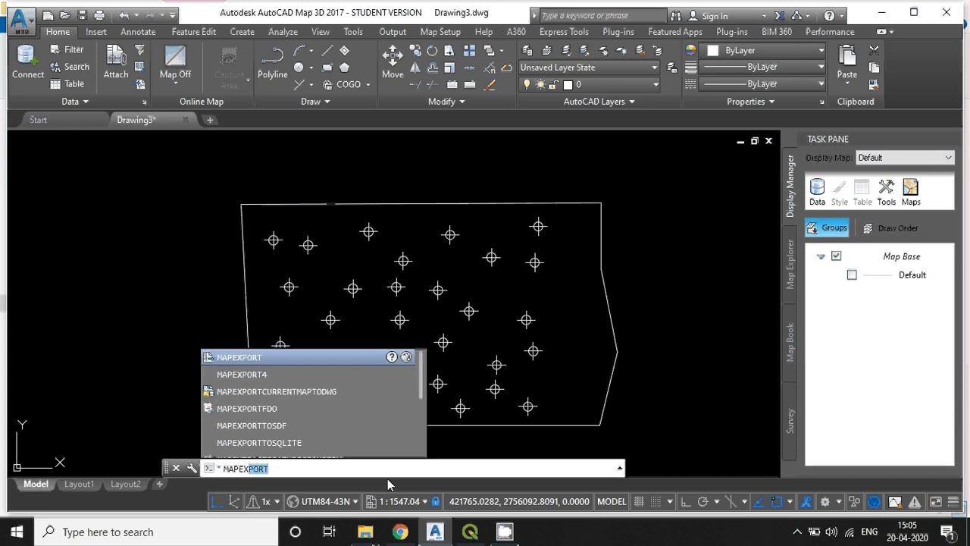
{"action": "key", "text": "Return"}
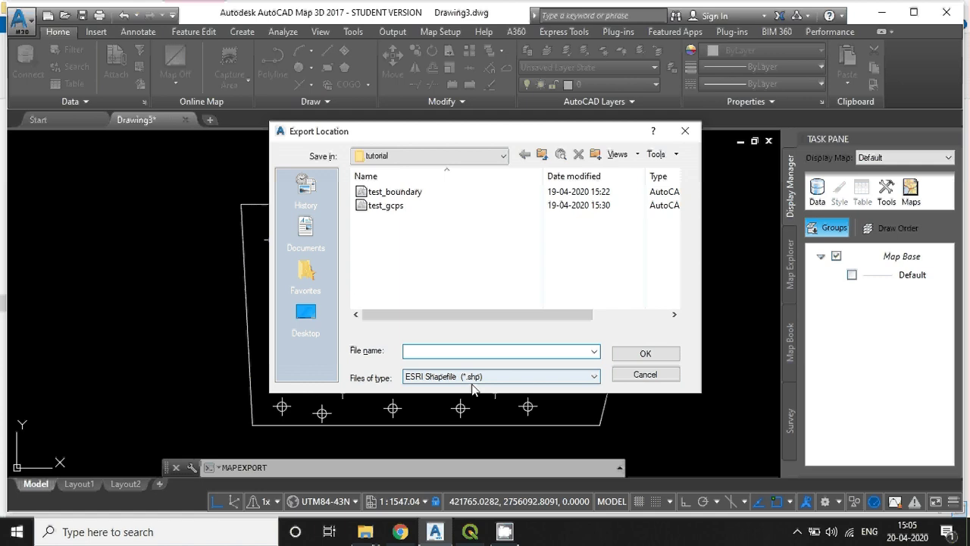
{"action": "mouse_move", "coordinate": [472, 534]}
{"action": "type", "text": "out"}
{"action": "key", "text": "BackSpace"}
{"action": "key", "text": "BackSpace"}
{"action": "key", "text": "BackSpace"}
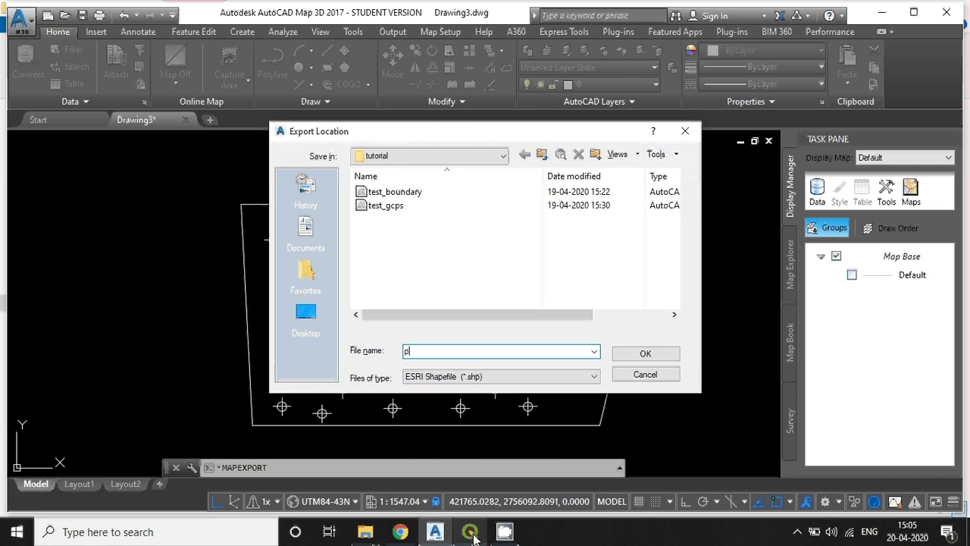
{"action": "type", "text": "output1"}
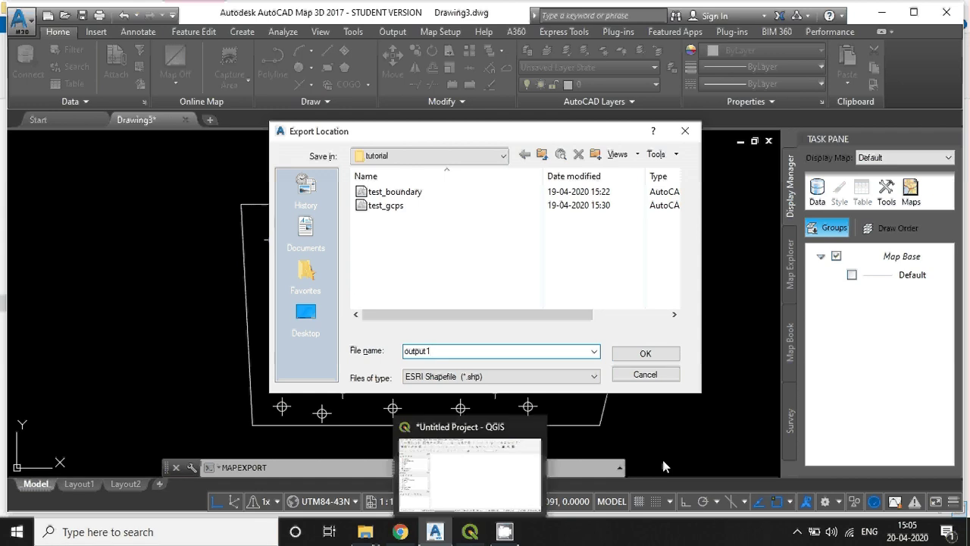
{"action": "left_click", "coordinate": [645, 354]}
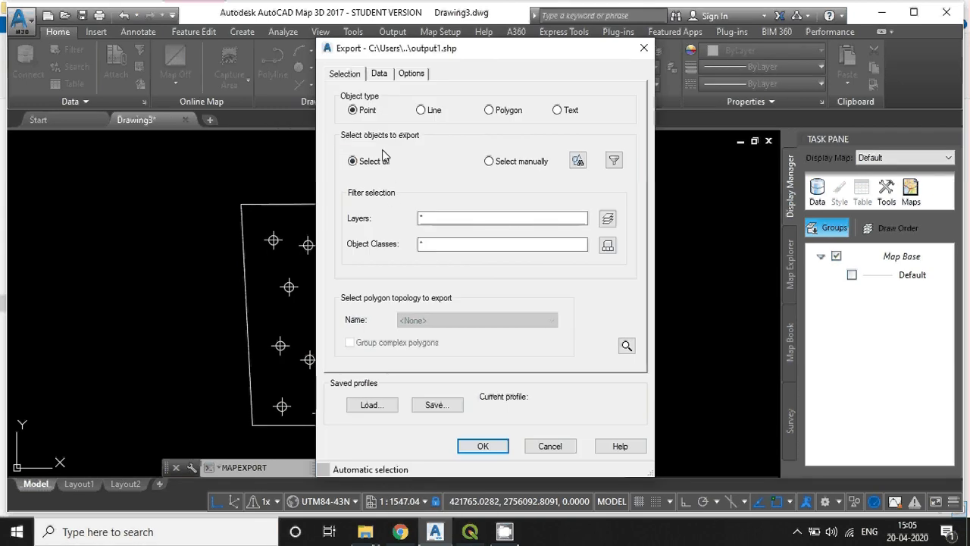
Export Line objects, Quick Selecting only the test_boundary layer
{"action": "left_click", "coordinate": [421, 110]}
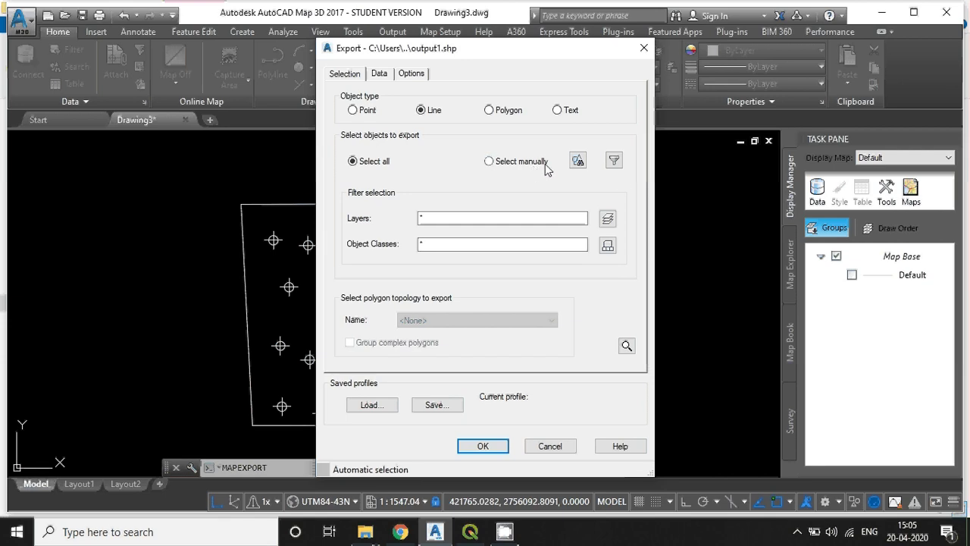
{"action": "left_click", "coordinate": [614, 162]}
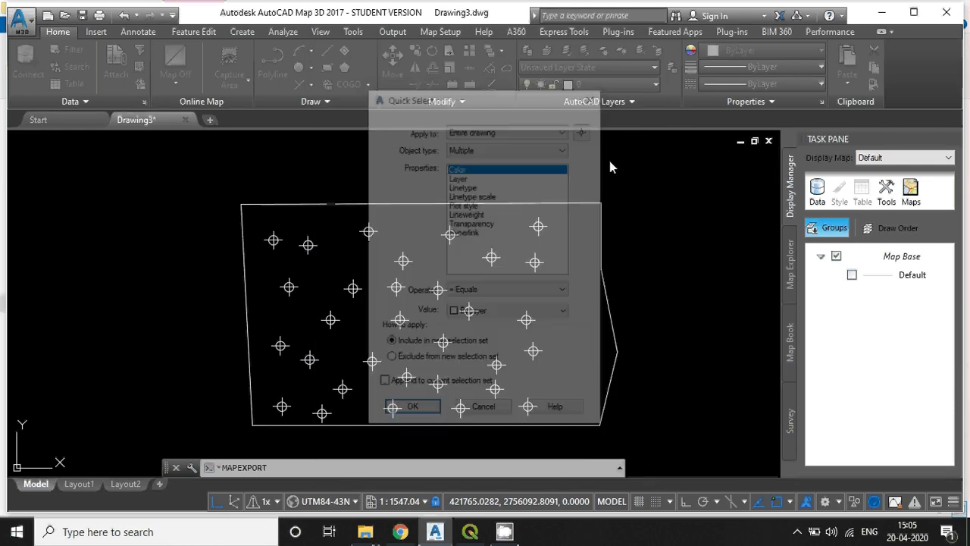
{"action": "left_click", "coordinate": [470, 177]}
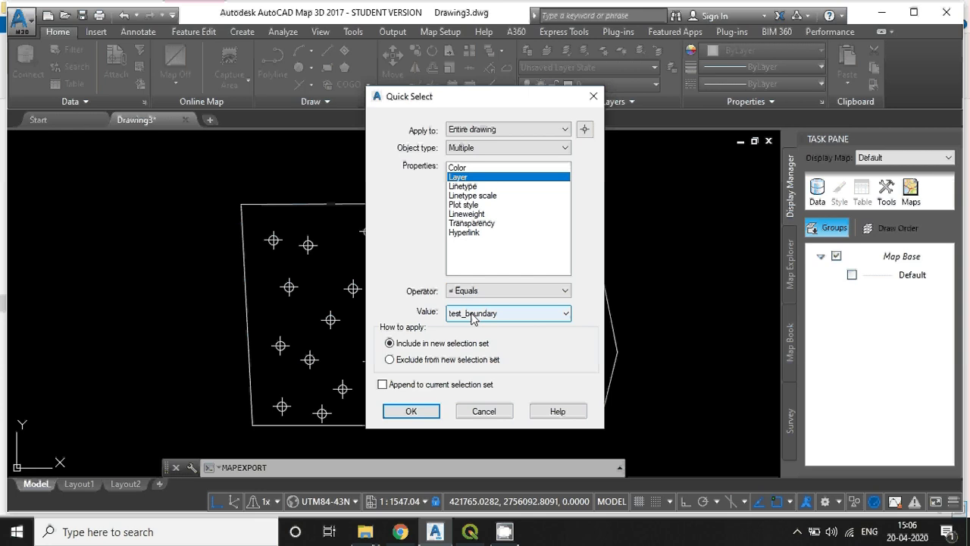
{"action": "left_click", "coordinate": [409, 412]}
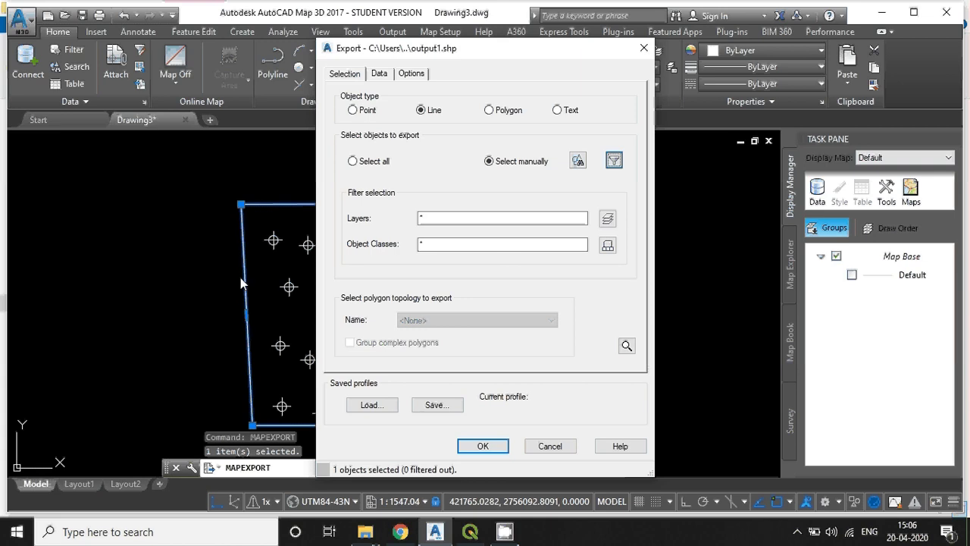
{"action": "left_click", "coordinate": [493, 448]}
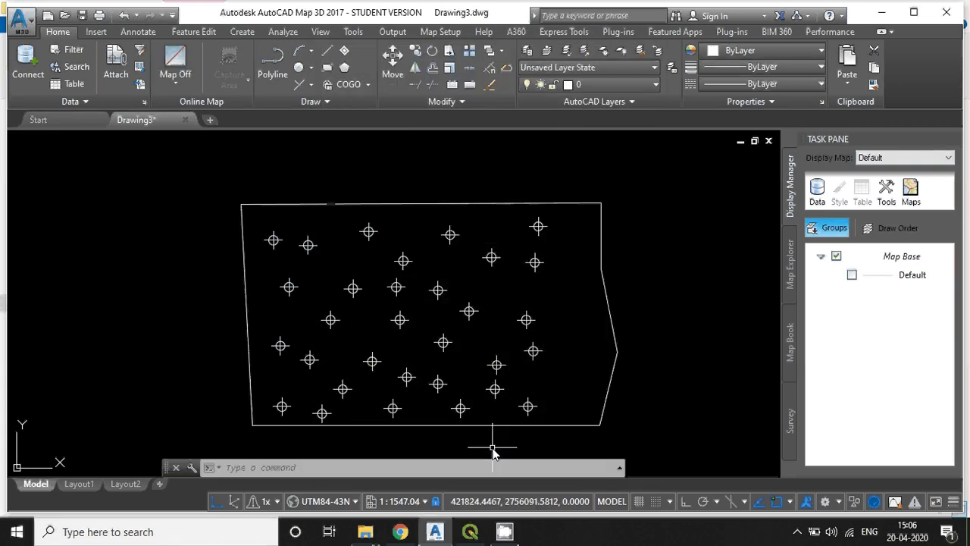
{"action": "mouse_move", "coordinate": [366, 534]}
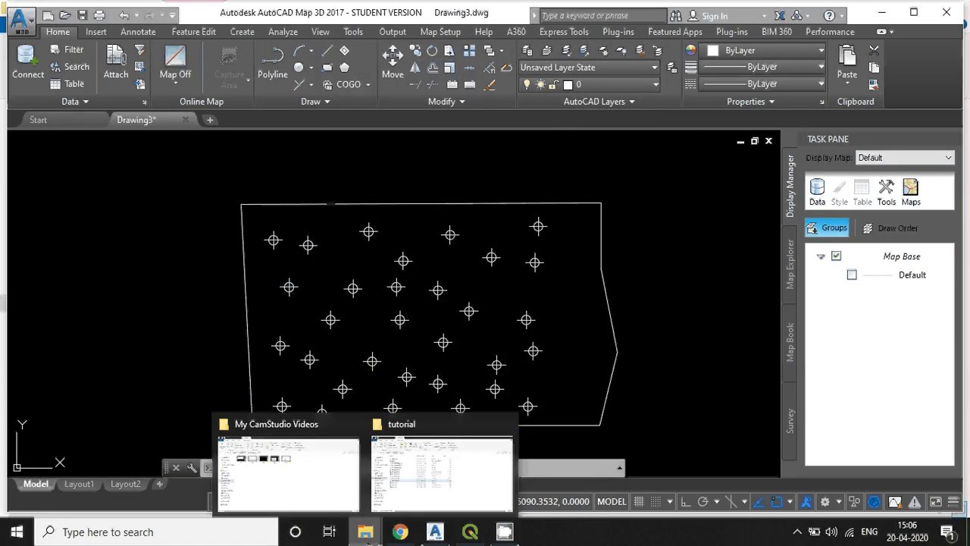
{"action": "left_click", "coordinate": [405, 481]}
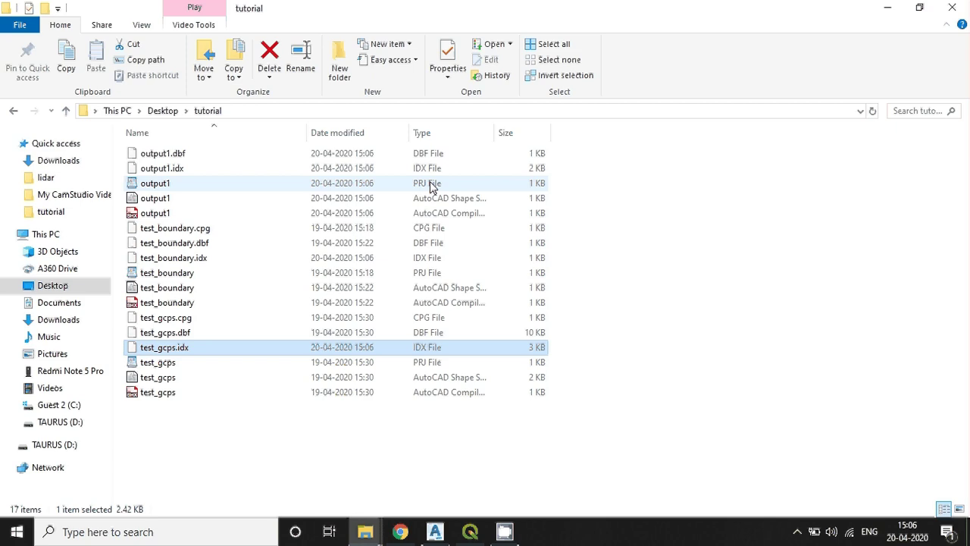
{"action": "left_click", "coordinate": [885, 7]}
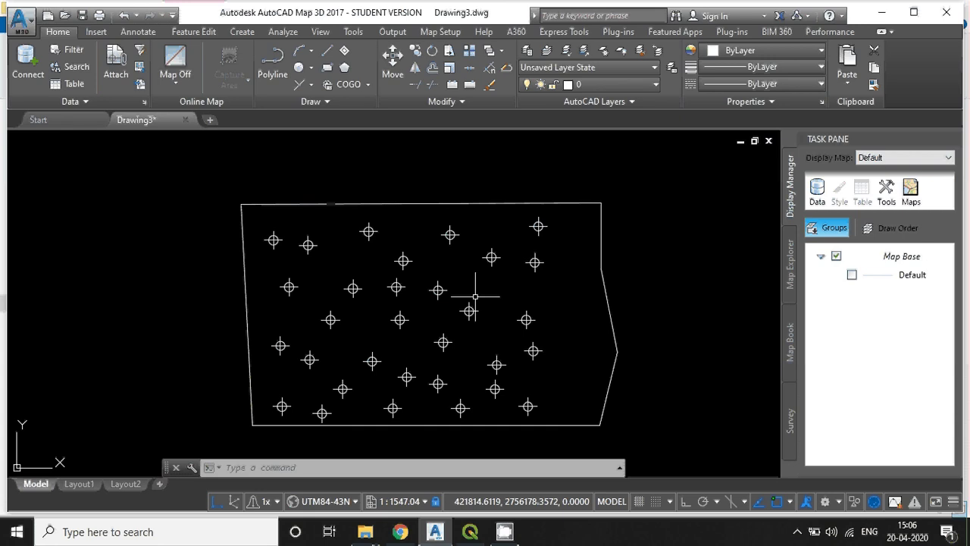
Start a MAPEXPORT to a shapefile named output2
{"action": "type", "text": "mape"}
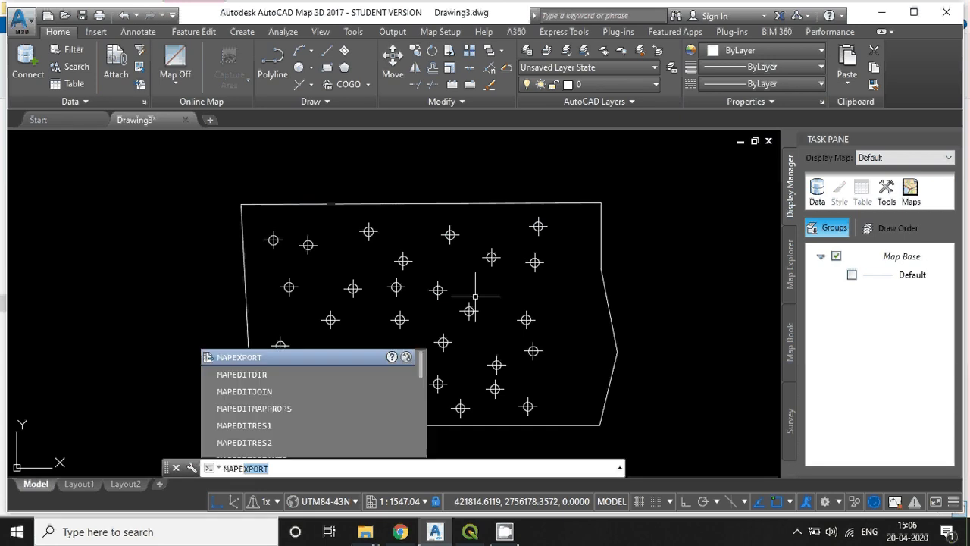
{"action": "key", "text": "Return"}
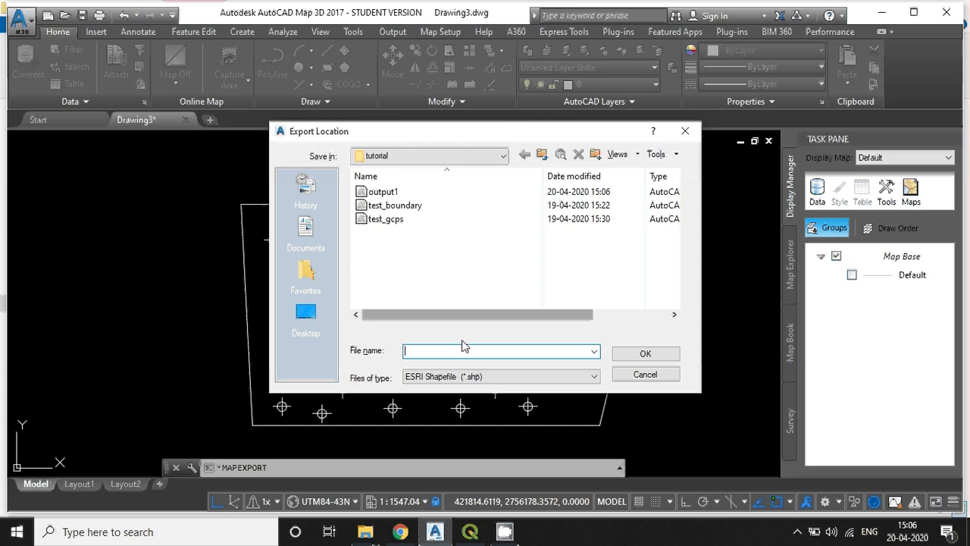
{"action": "type", "text": "output2"}
{"action": "left_click", "coordinate": [643, 354]}
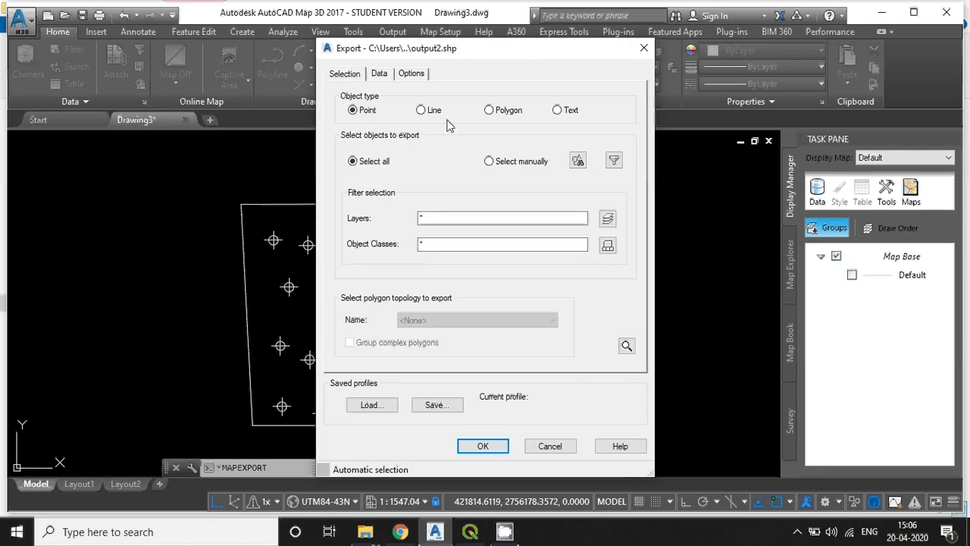
Quick Select the test_gcps layer's points for the export
{"action": "left_click", "coordinate": [613, 159]}
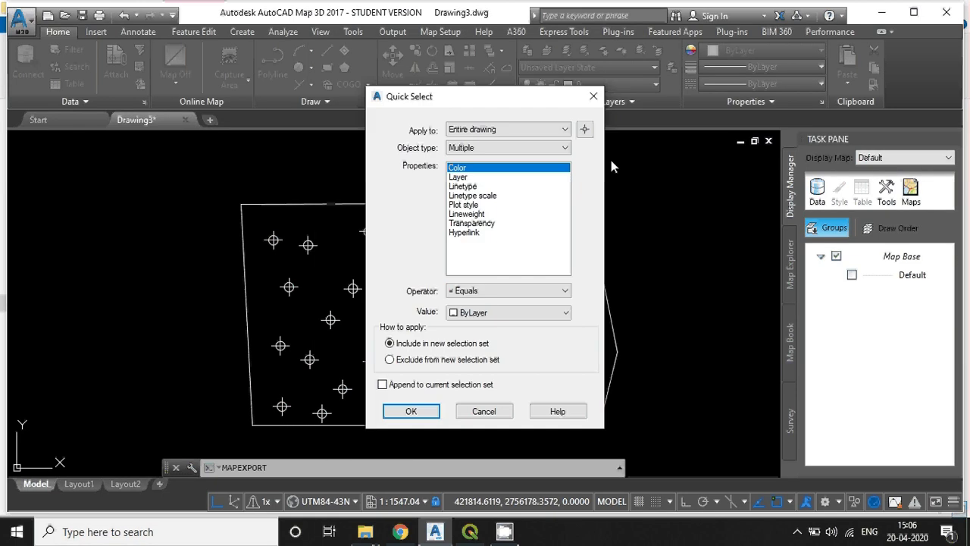
{"action": "left_click", "coordinate": [458, 176]}
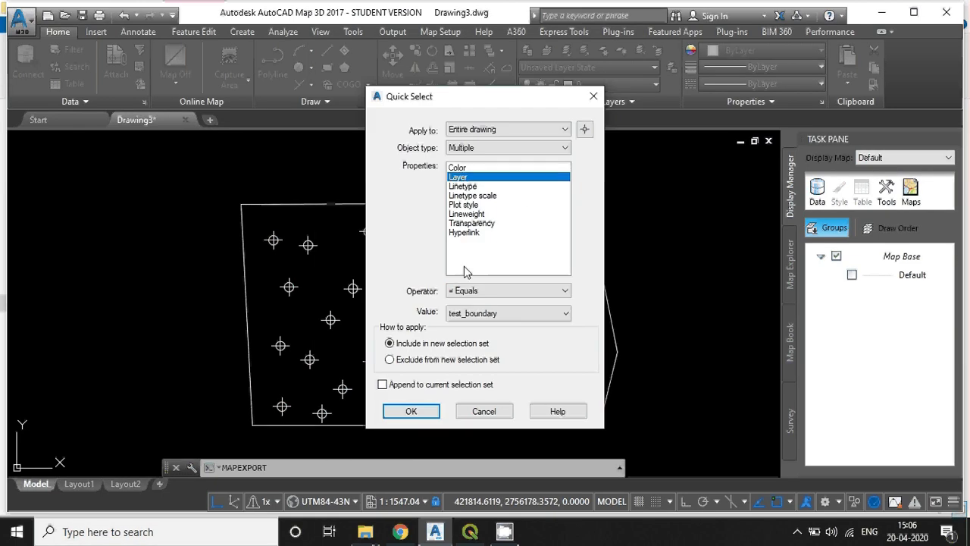
{"action": "left_click", "coordinate": [466, 314]}
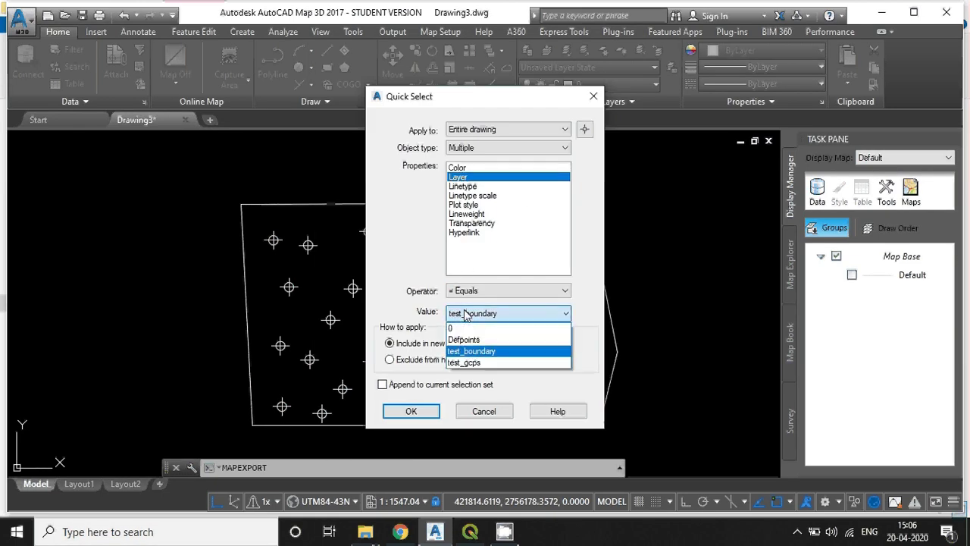
{"action": "left_click", "coordinate": [464, 367]}
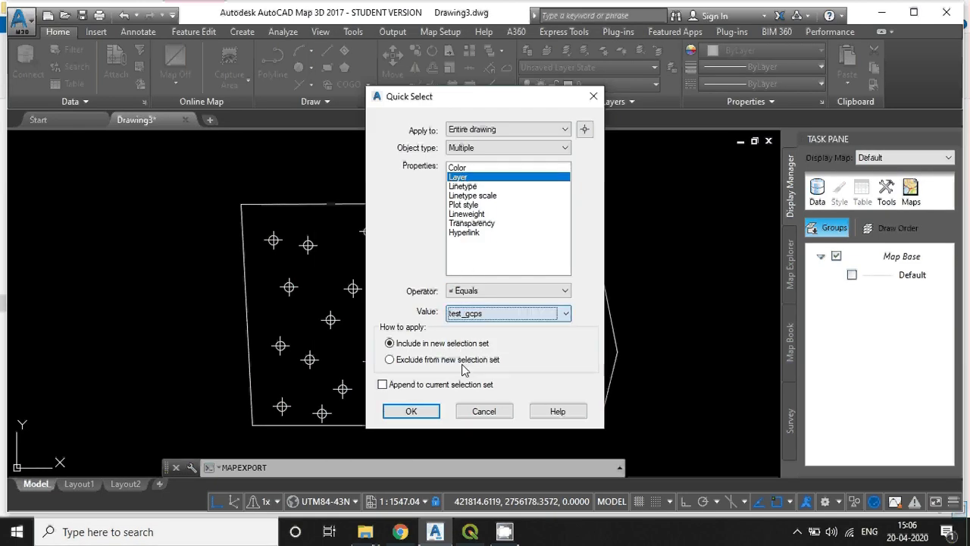
{"action": "left_click", "coordinate": [419, 414]}
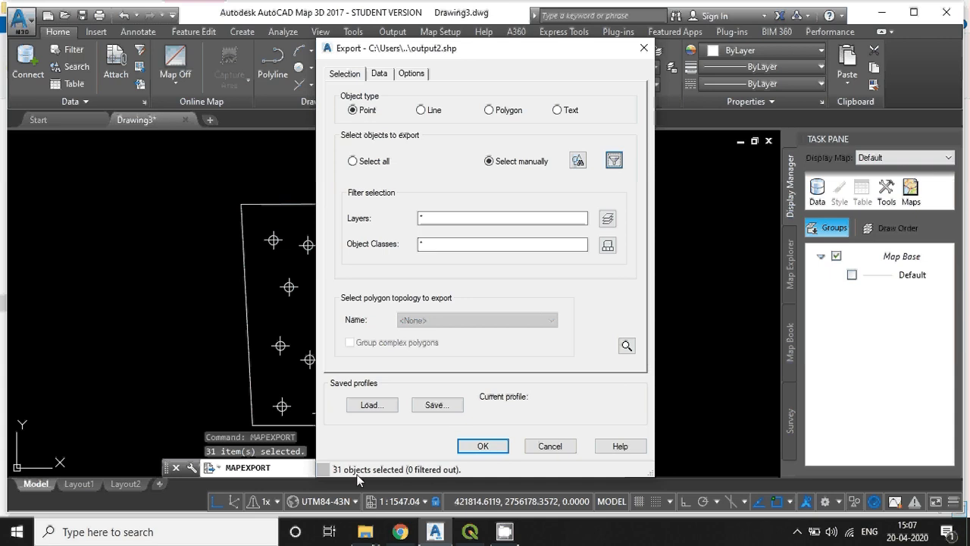
{"action": "left_click", "coordinate": [482, 446]}
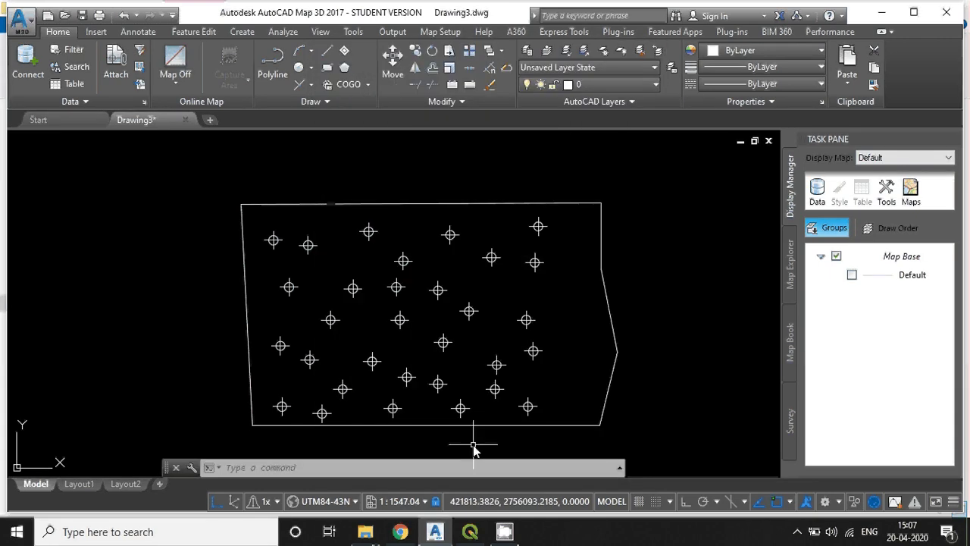
{"action": "mouse_move", "coordinate": [366, 531]}
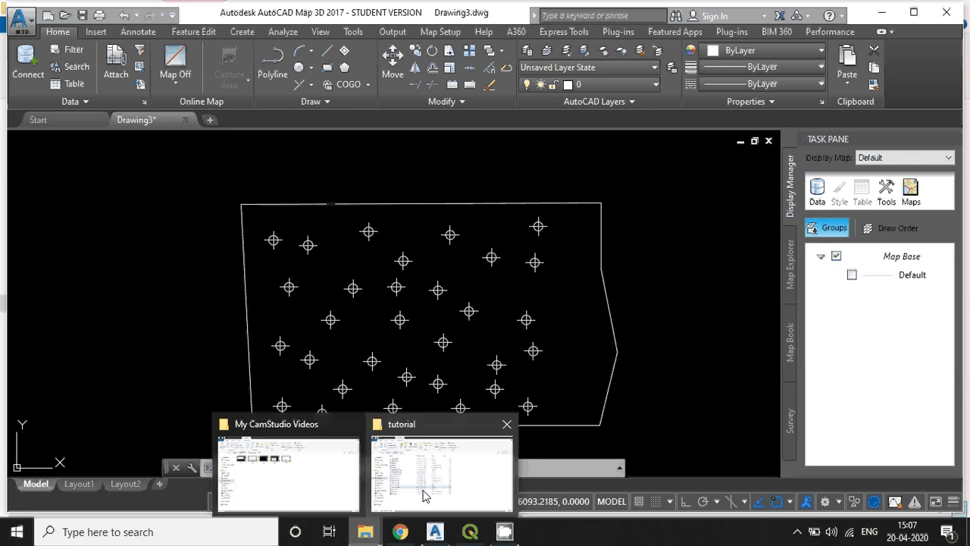
{"action": "left_click", "coordinate": [424, 493]}
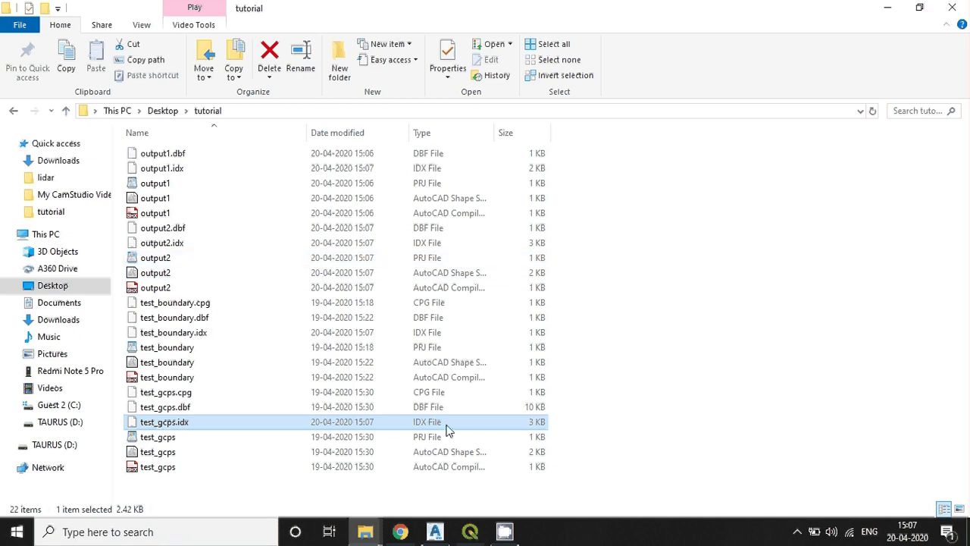
{"action": "left_click", "coordinate": [440, 532]}
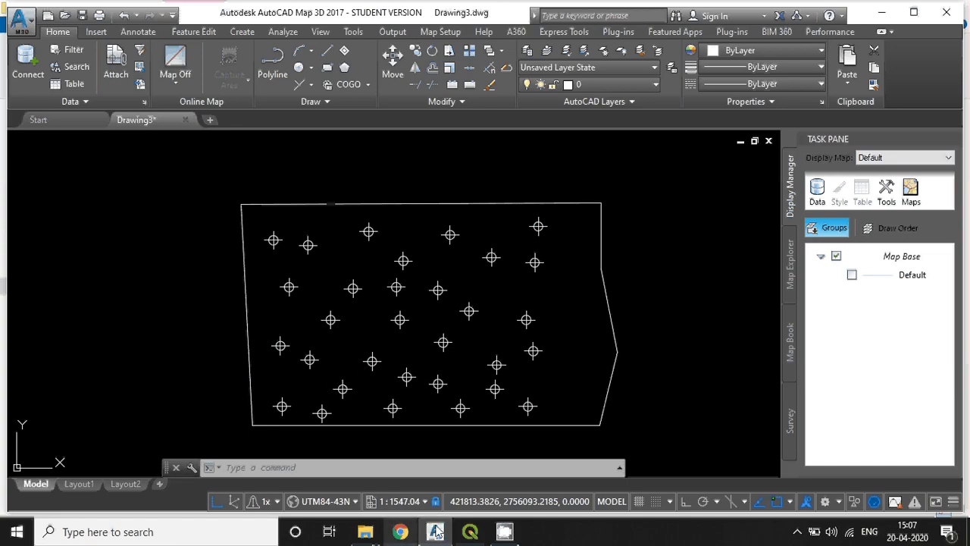
In QGIS, add output1.shp and output2.shp together as vector layers
{"action": "left_click", "coordinate": [470, 532]}
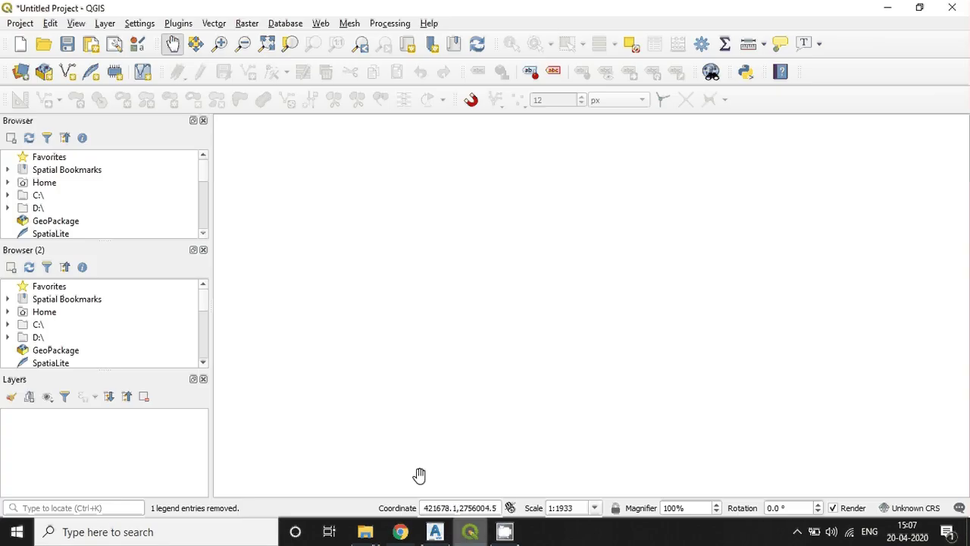
{"action": "left_click", "coordinate": [20, 72]}
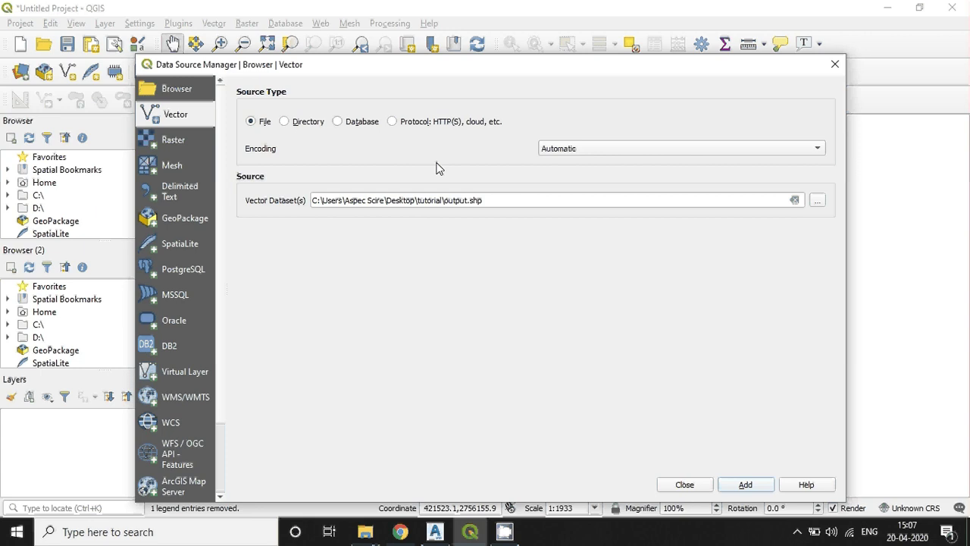
{"action": "left_click", "coordinate": [816, 202]}
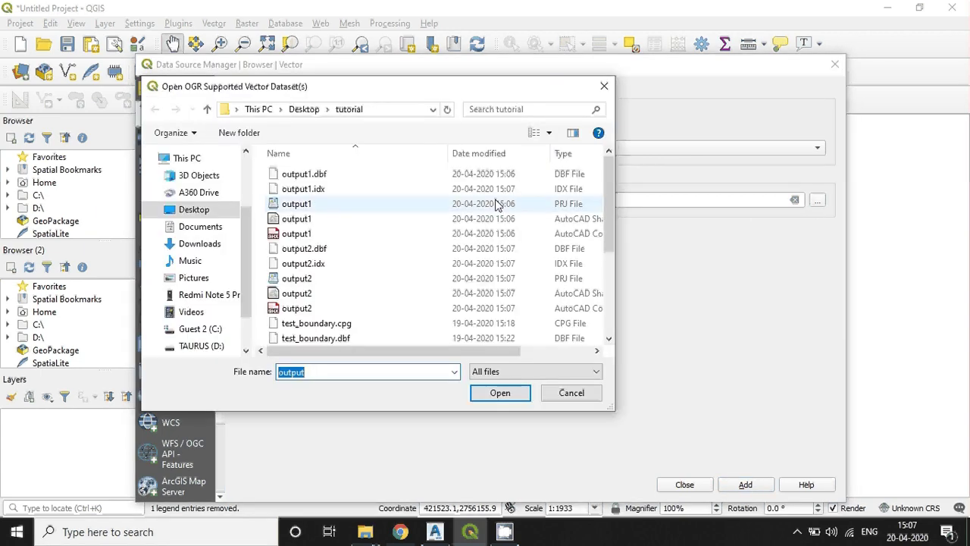
{"action": "left_click", "coordinate": [302, 219]}
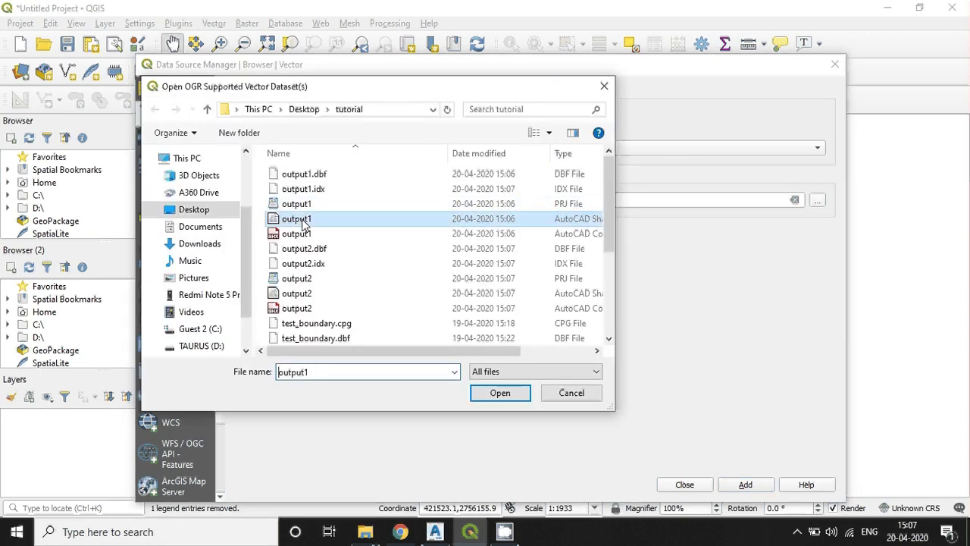
{"action": "left_click", "coordinate": [299, 293], "text": "ctrl"}
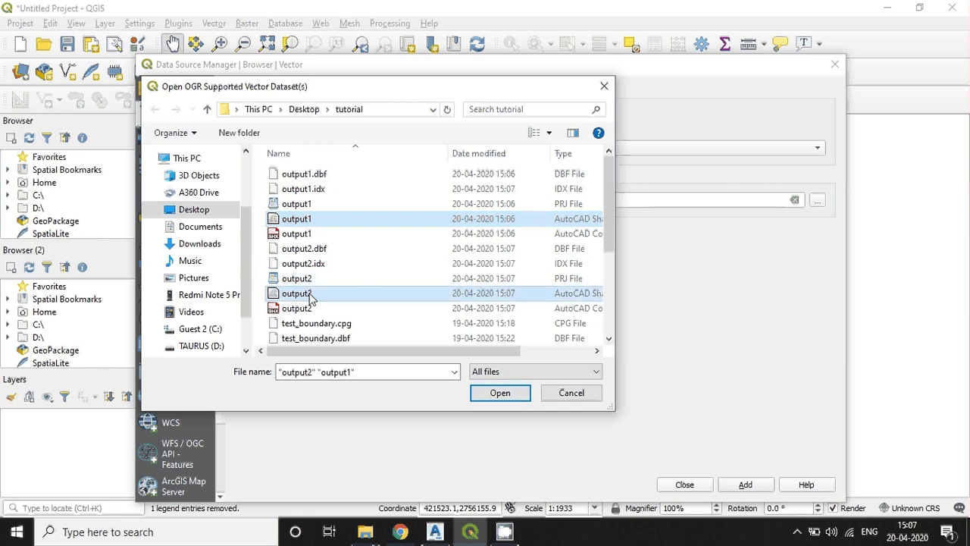
{"action": "left_click", "coordinate": [500, 392]}
{"action": "left_click", "coordinate": [750, 485]}
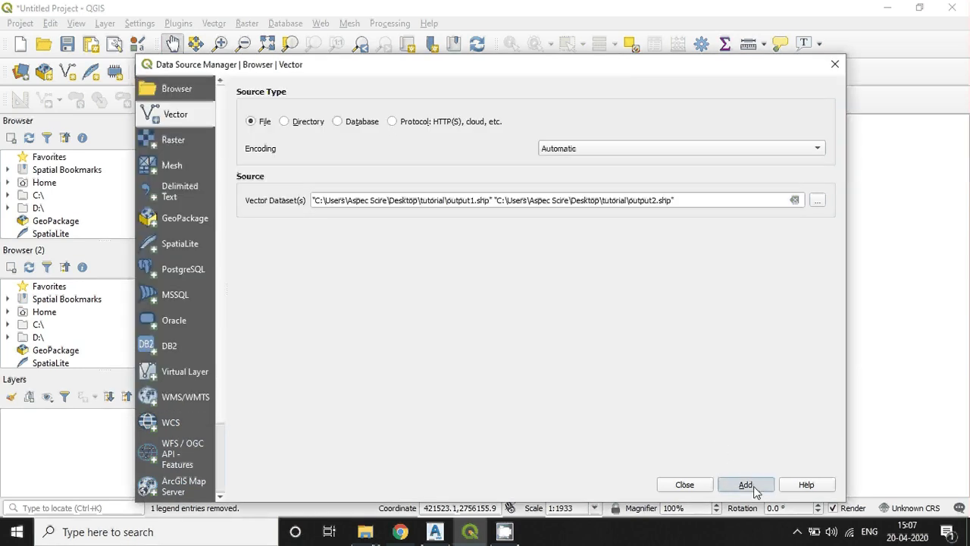
{"action": "left_click", "coordinate": [686, 485]}
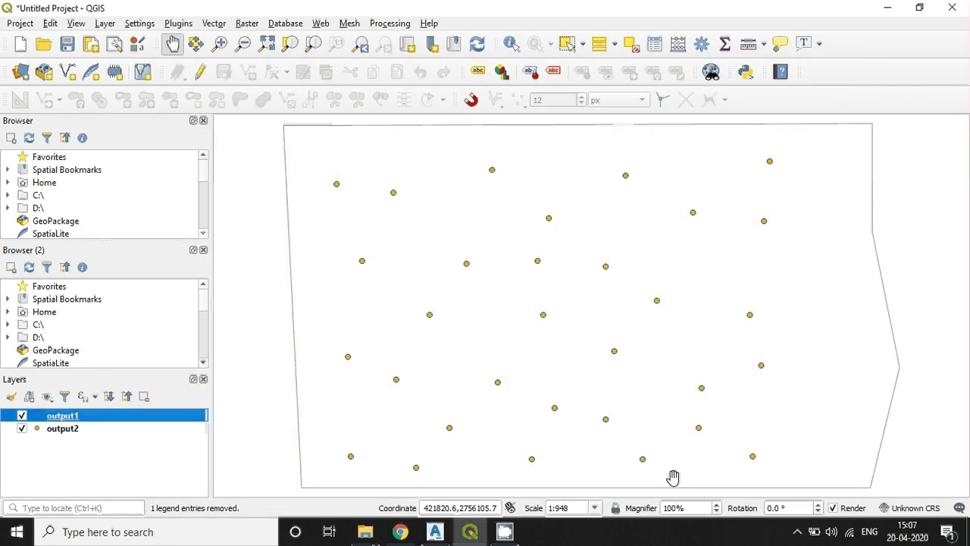